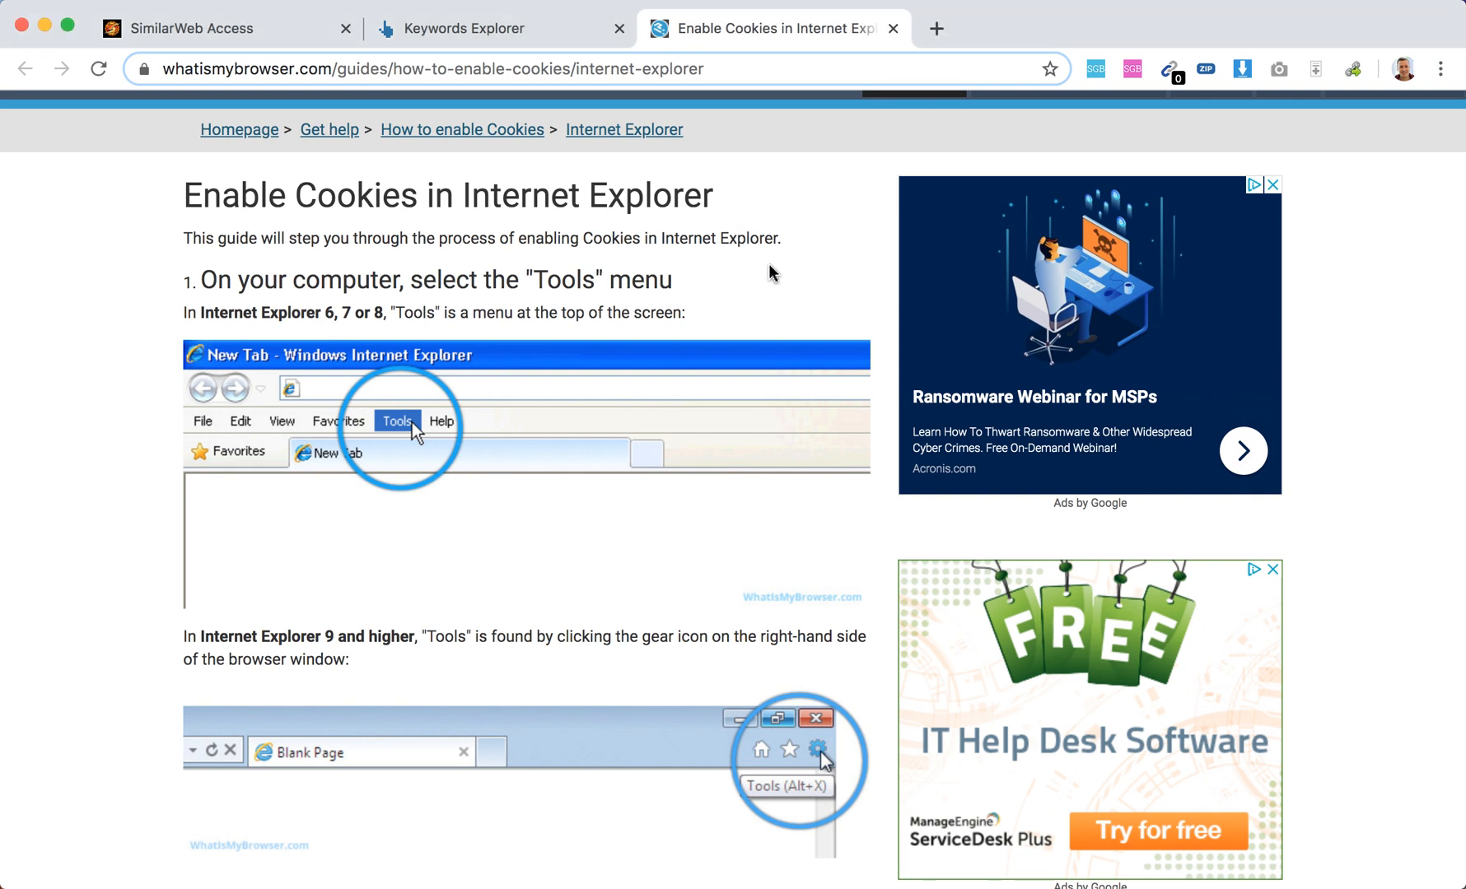
pyautogui.scroll(-1, 770, 270)
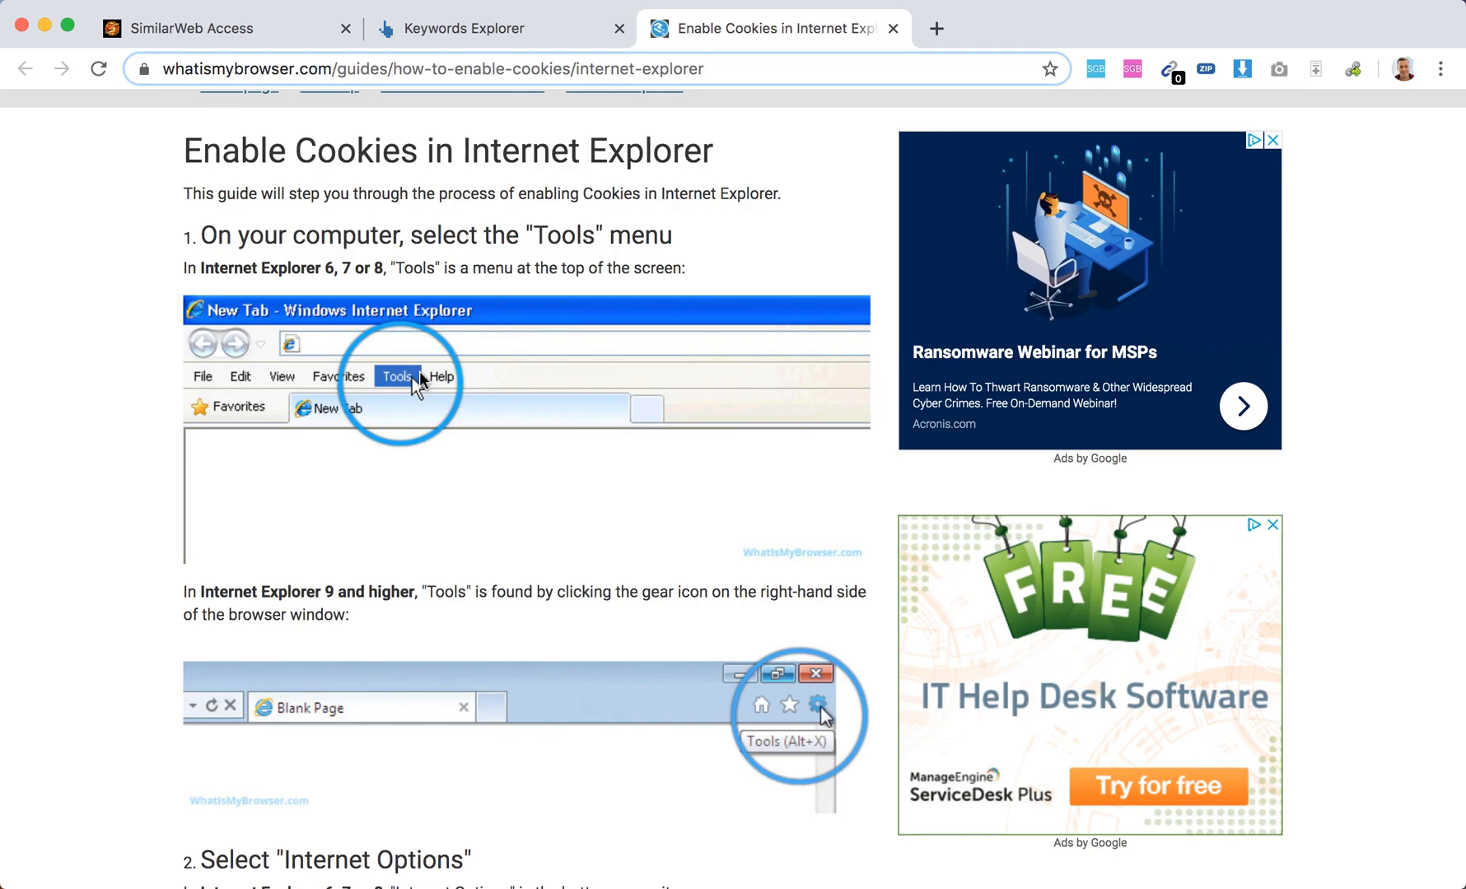
pyautogui.scroll(-2, 619, 395)
pyautogui.scroll(-2, 618, 395)
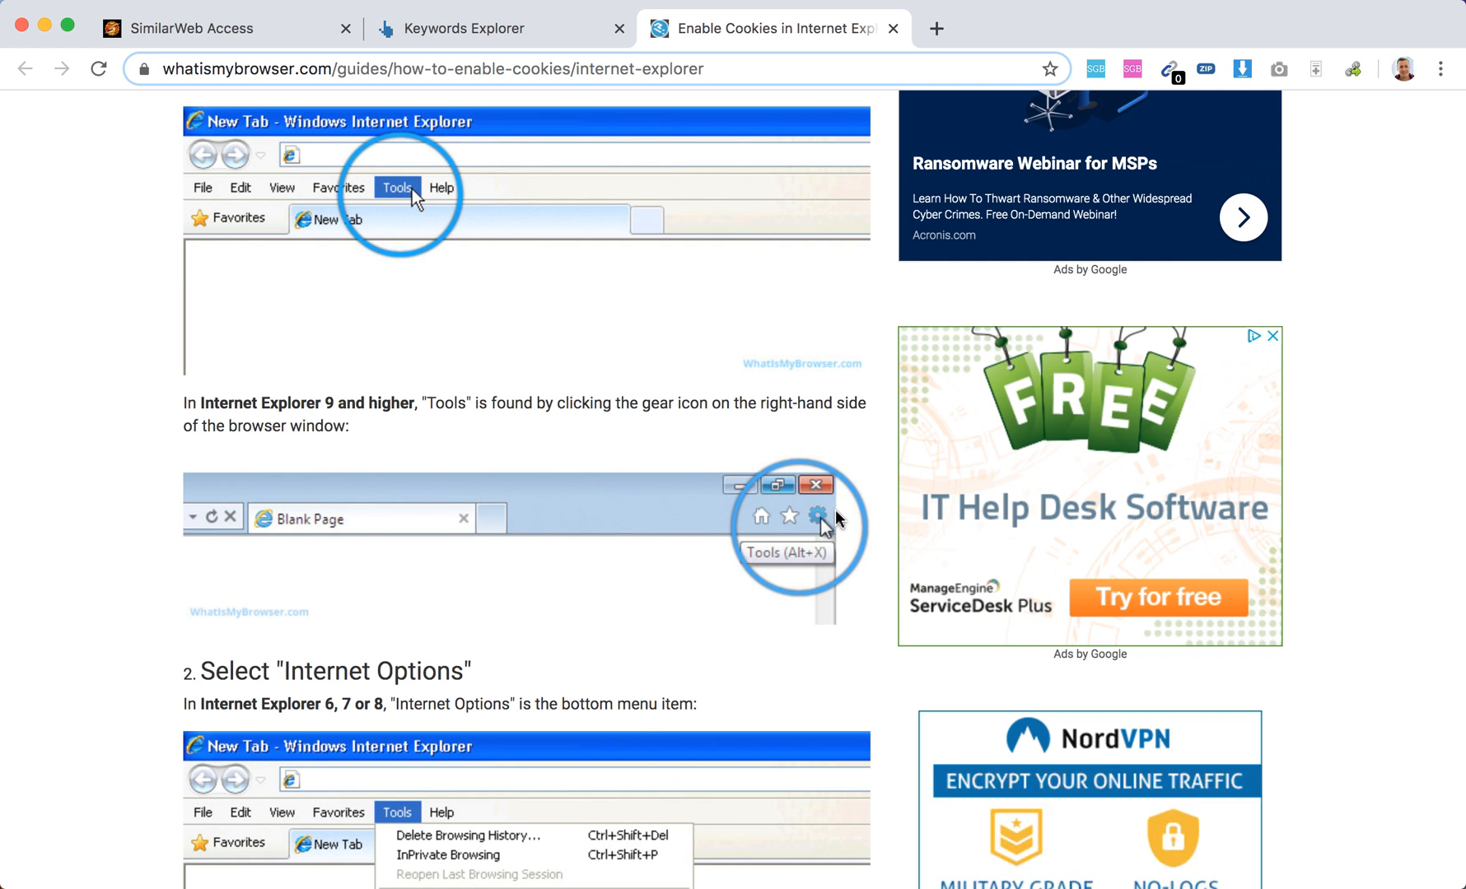
pyautogui.scroll(-2, 835, 519)
pyautogui.scroll(-2, 835, 519)
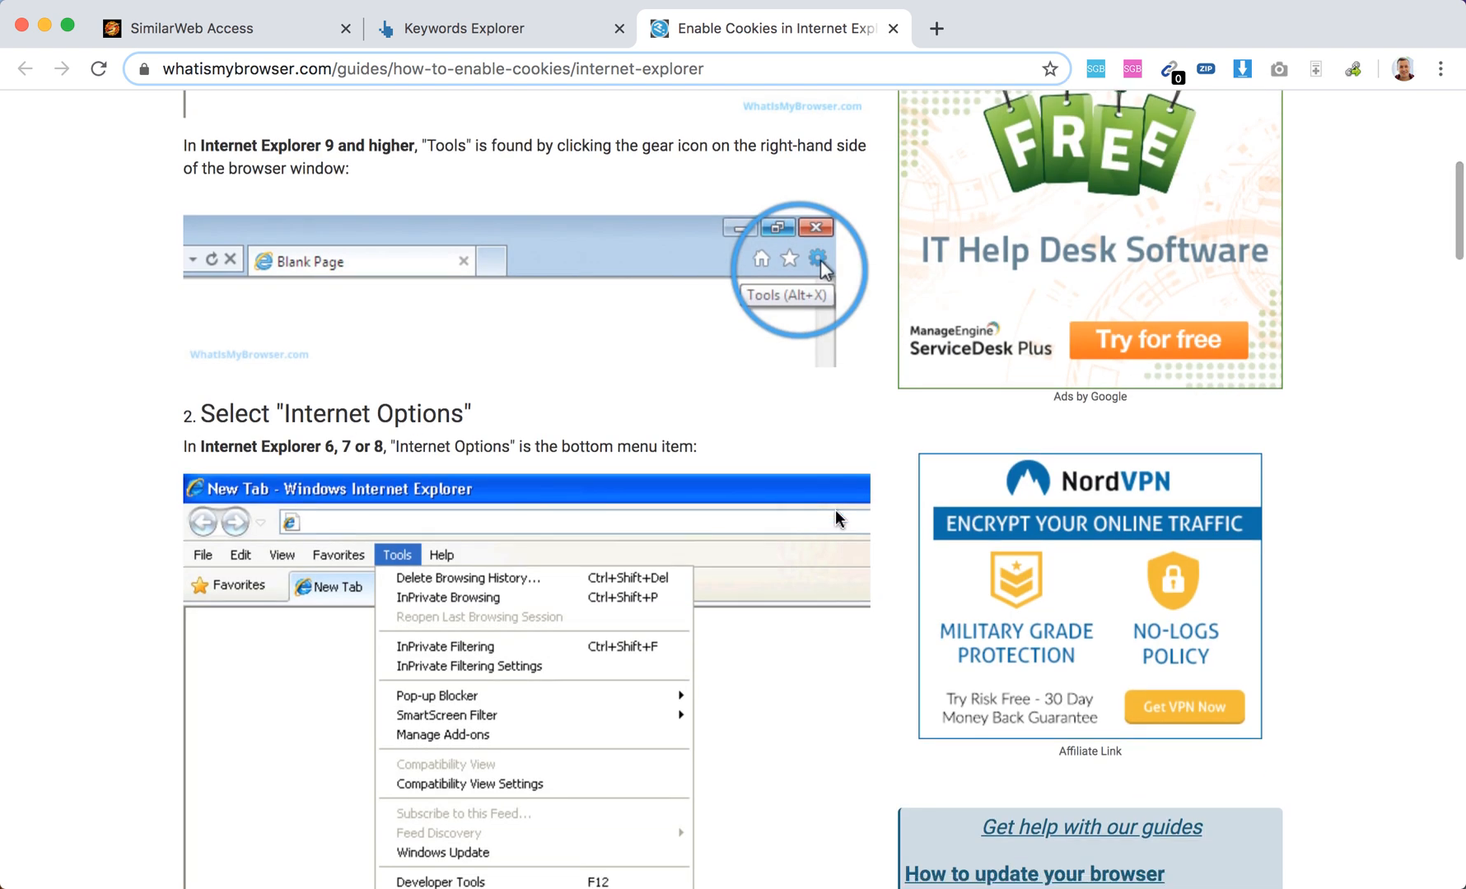
pyautogui.scroll(-2, 835, 518)
pyautogui.scroll(-1, 836, 516)
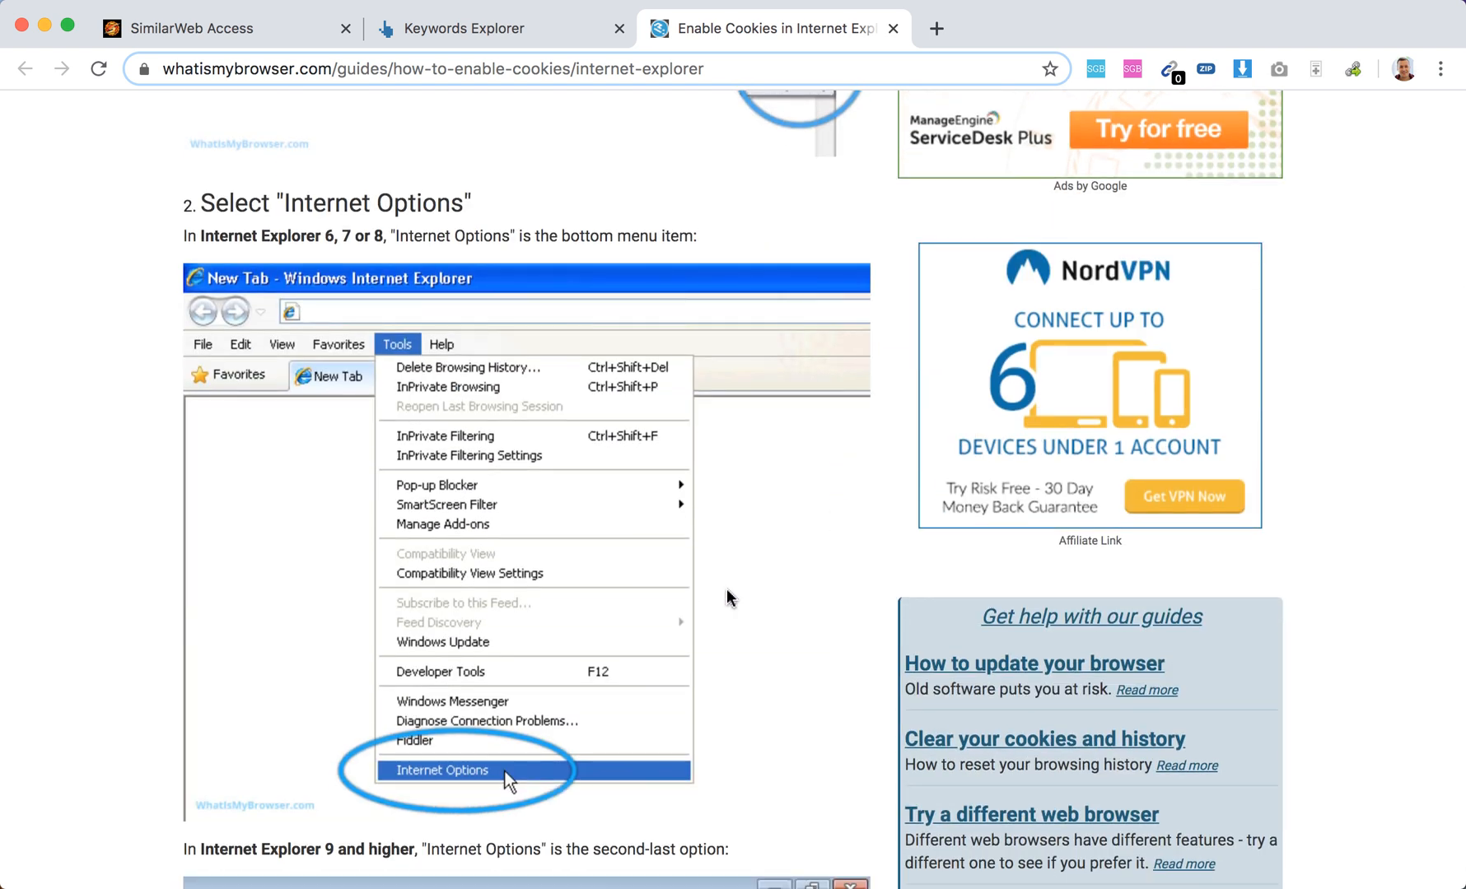
pyautogui.scroll(-1, 727, 597)
pyautogui.scroll(-2, 724, 598)
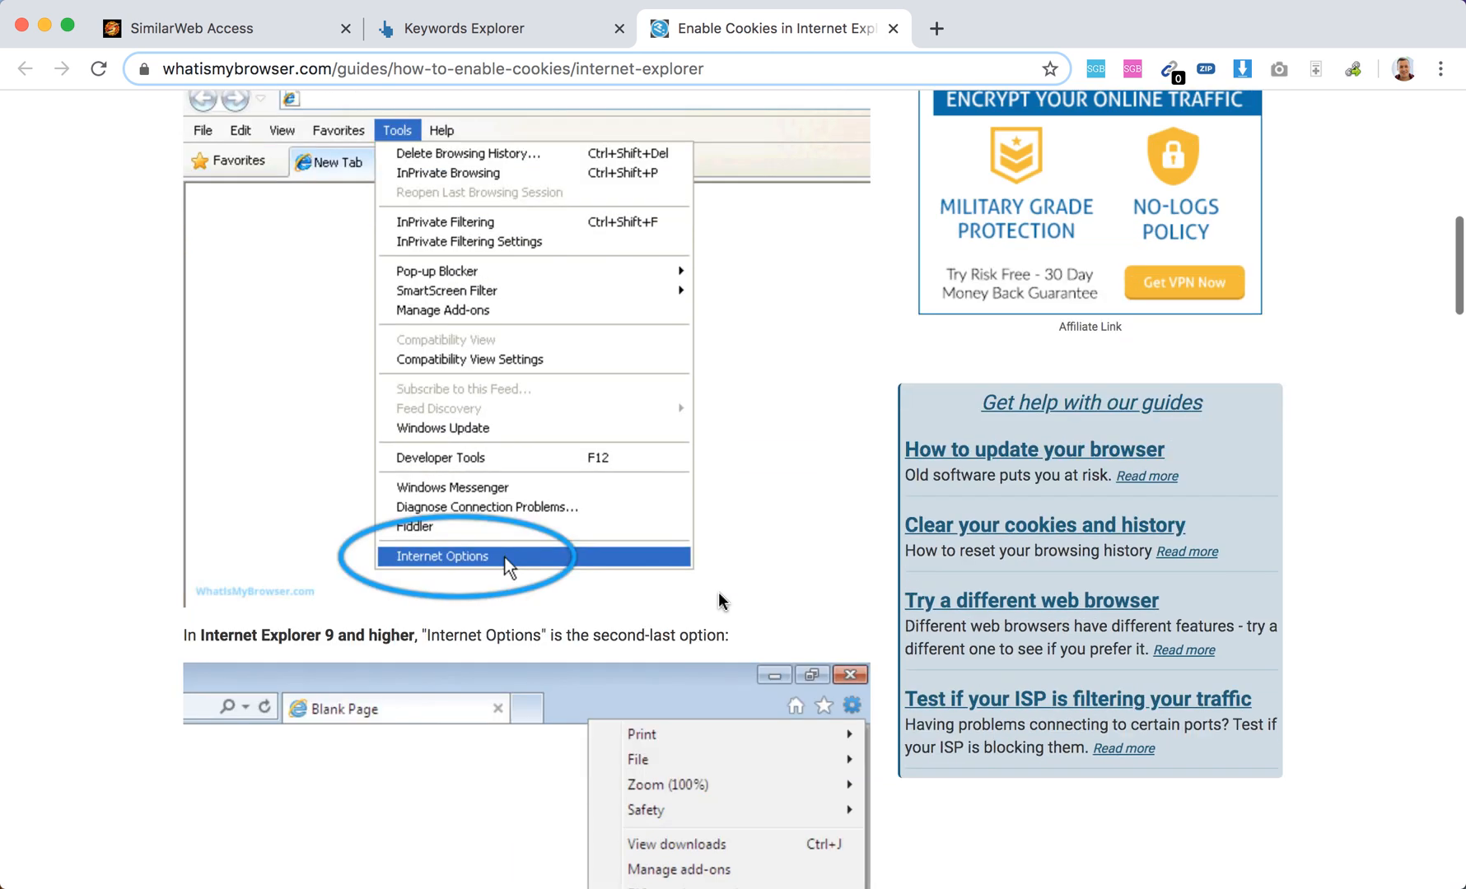
pyautogui.scroll(-2, 721, 600)
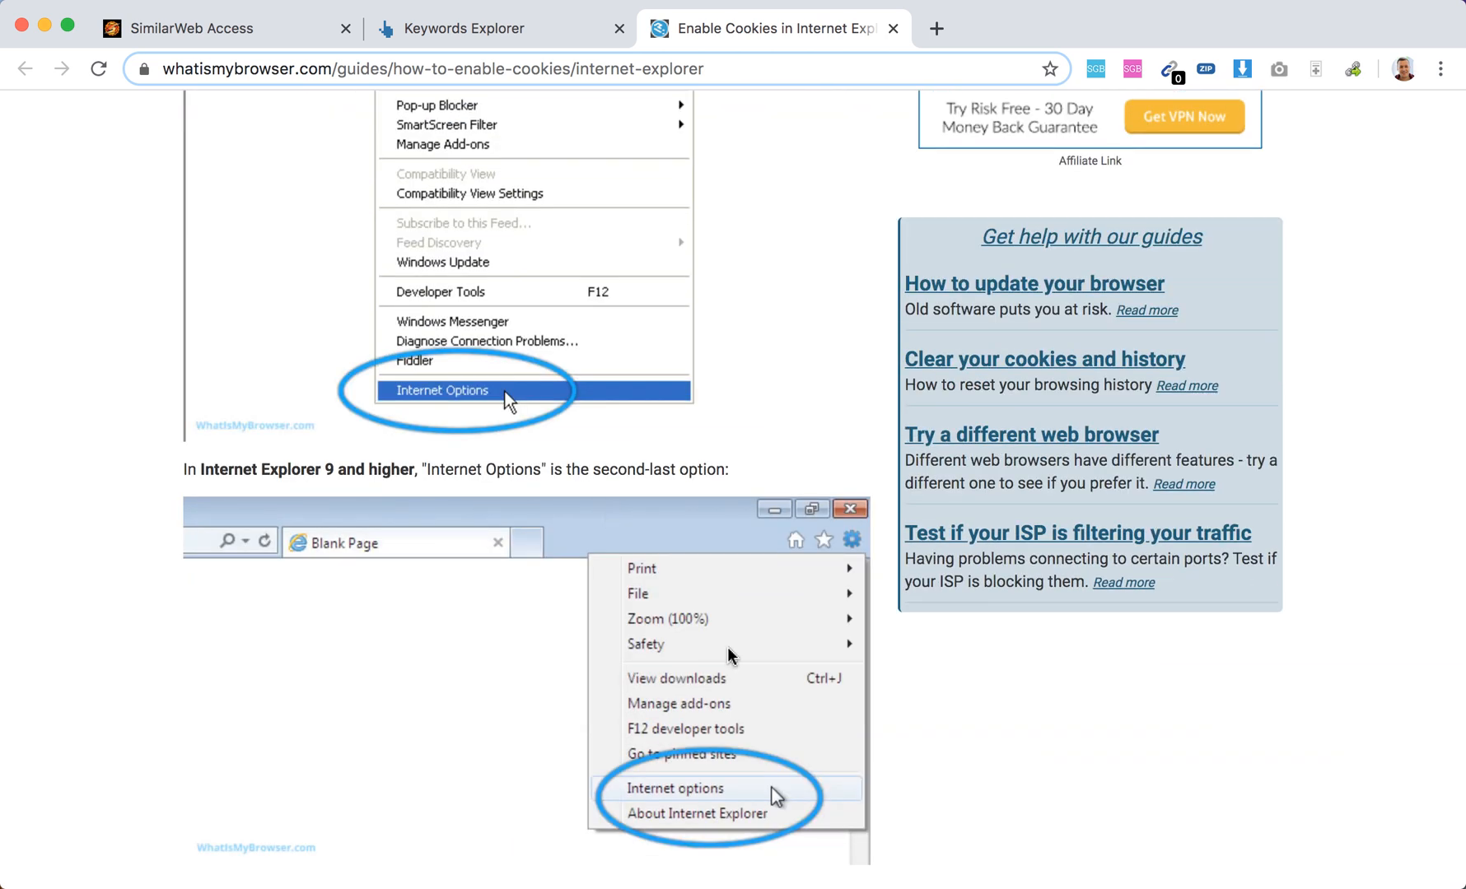
pyautogui.scroll(-2, 728, 656)
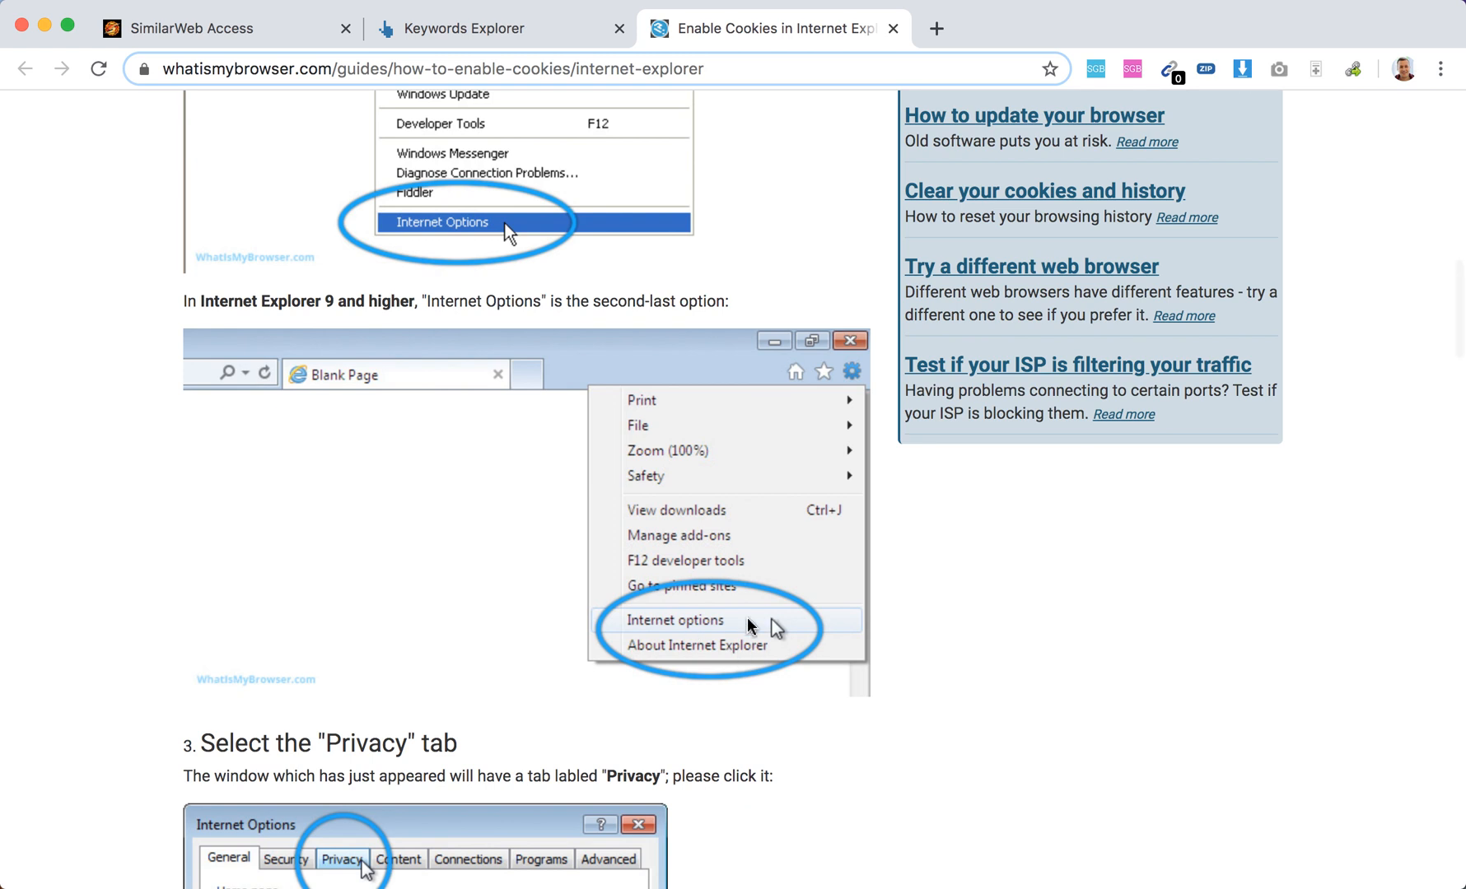
pyautogui.scroll(-3, 853, 425)
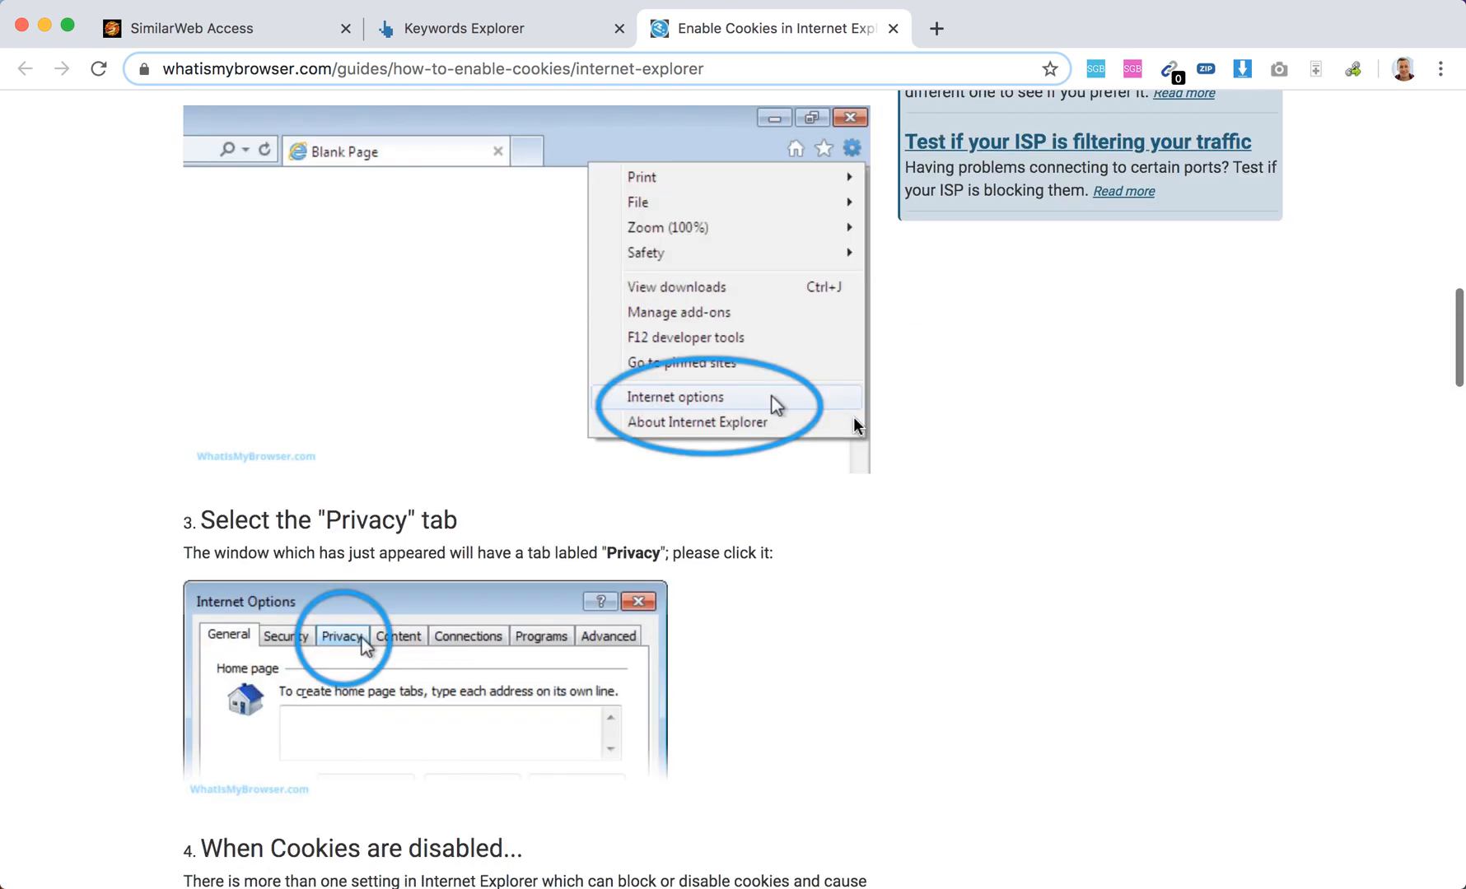
pyautogui.scroll(-1, 853, 425)
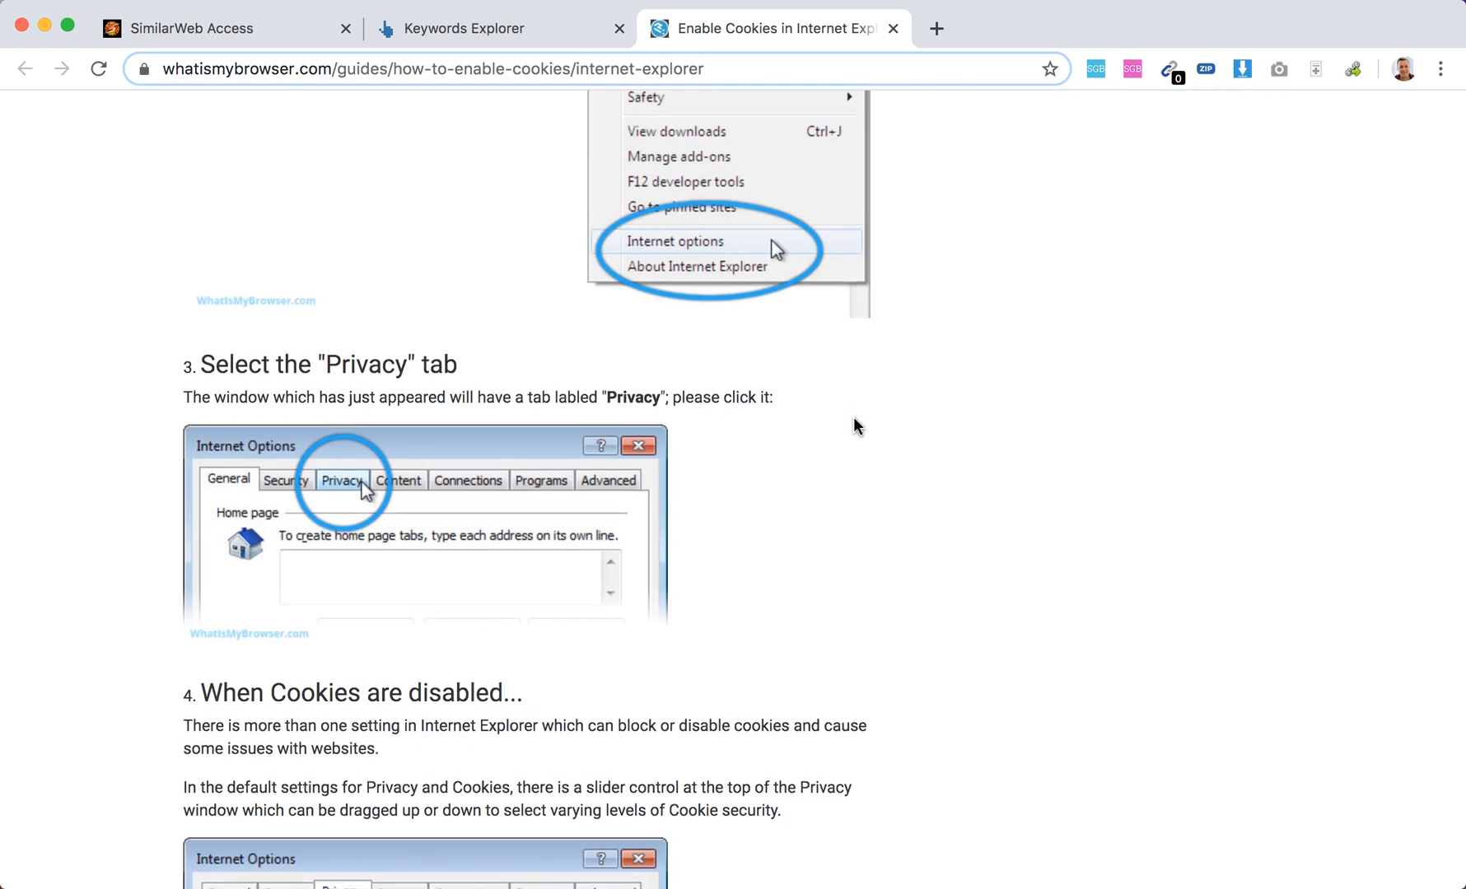
pyautogui.scroll(-2, 854, 425)
pyautogui.scroll(-2, 853, 425)
pyautogui.scroll(-1, 853, 425)
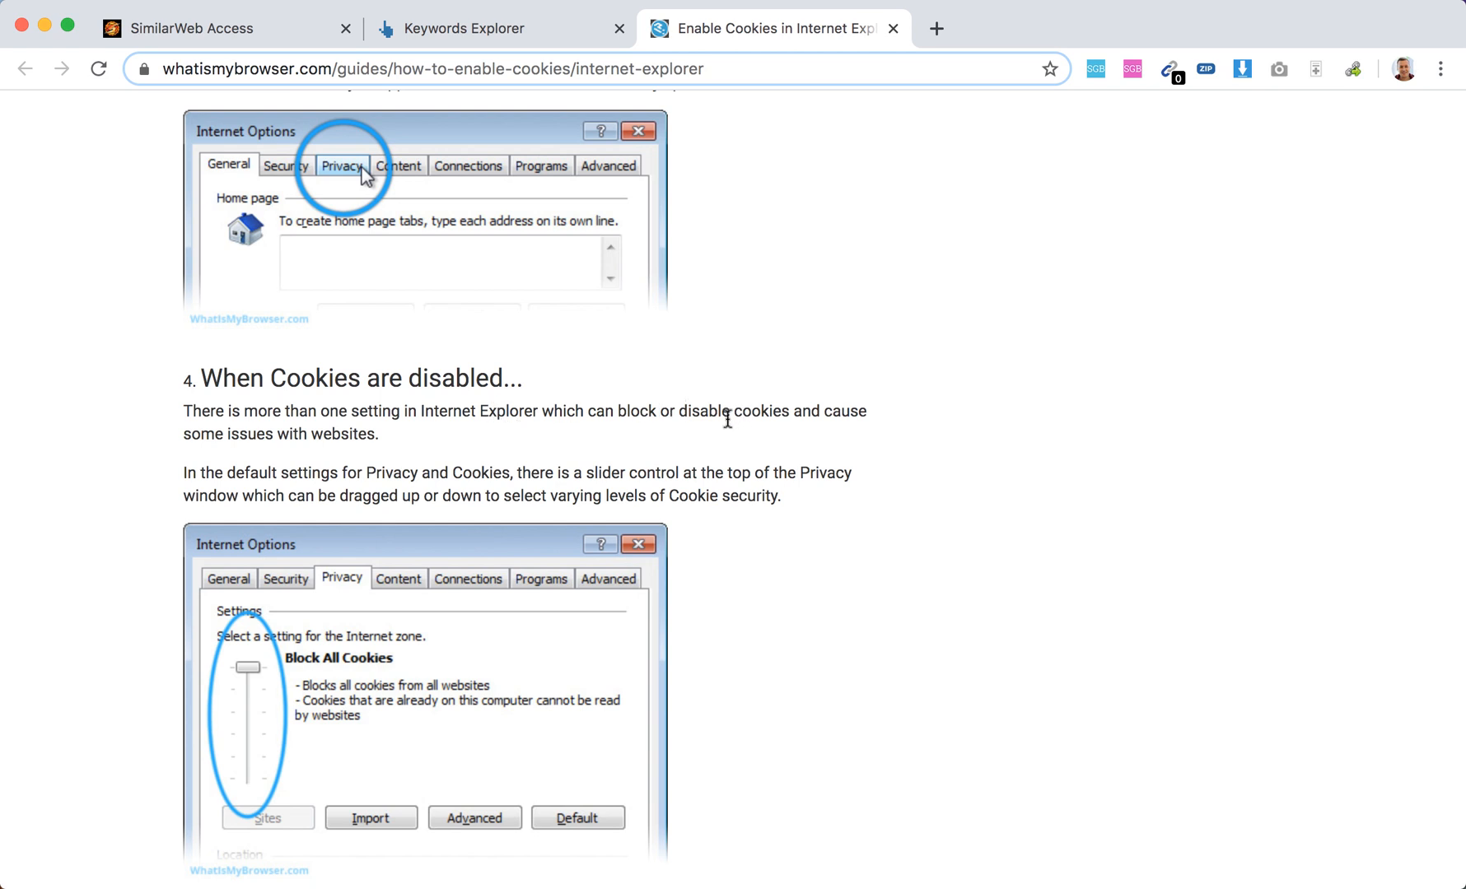
pyautogui.scroll(-2, 727, 420)
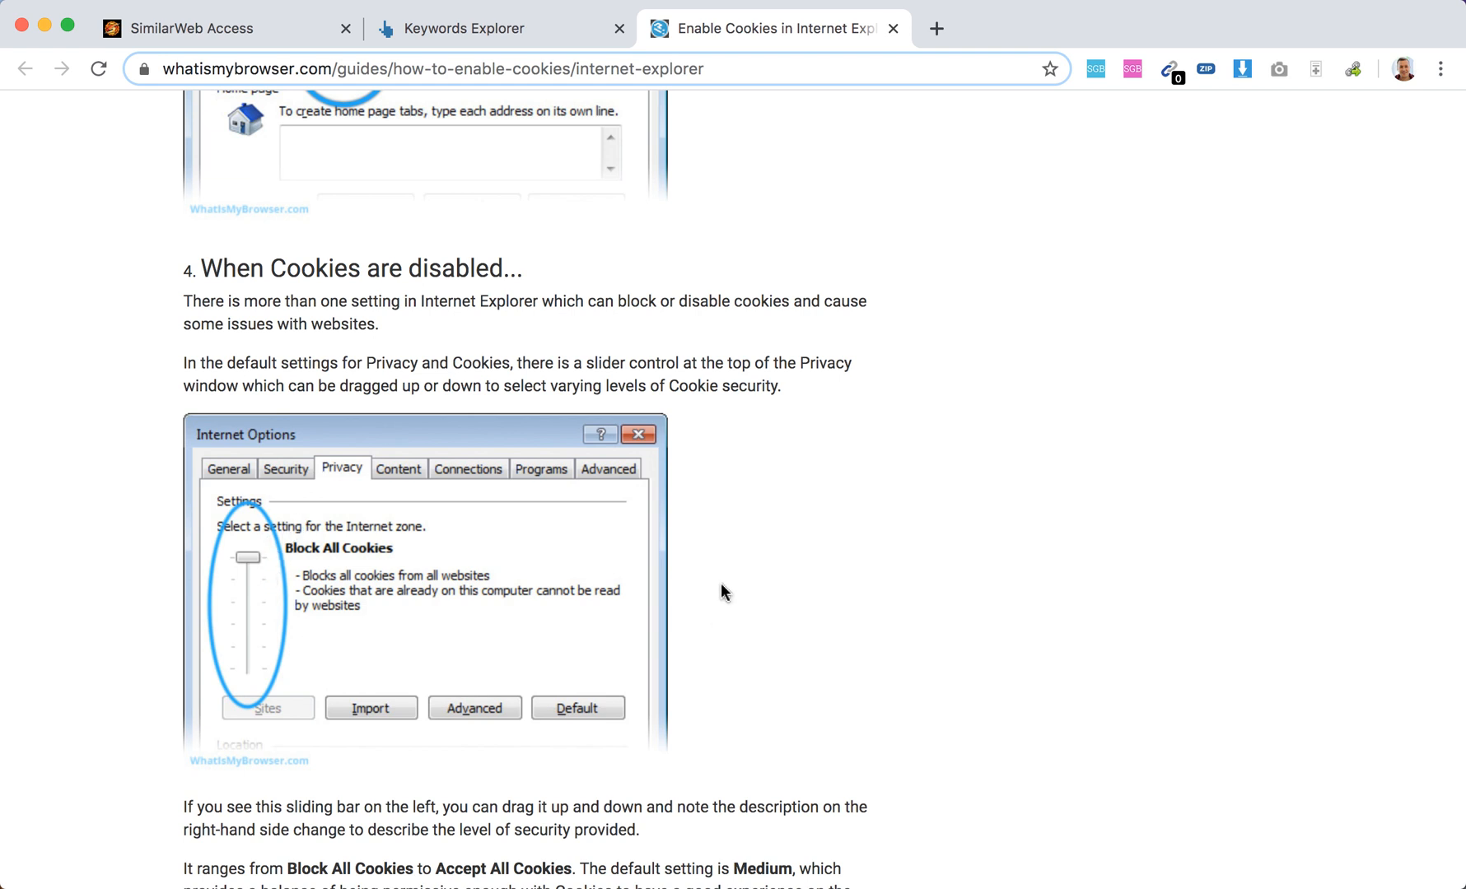
pyautogui.scroll(-2, 720, 592)
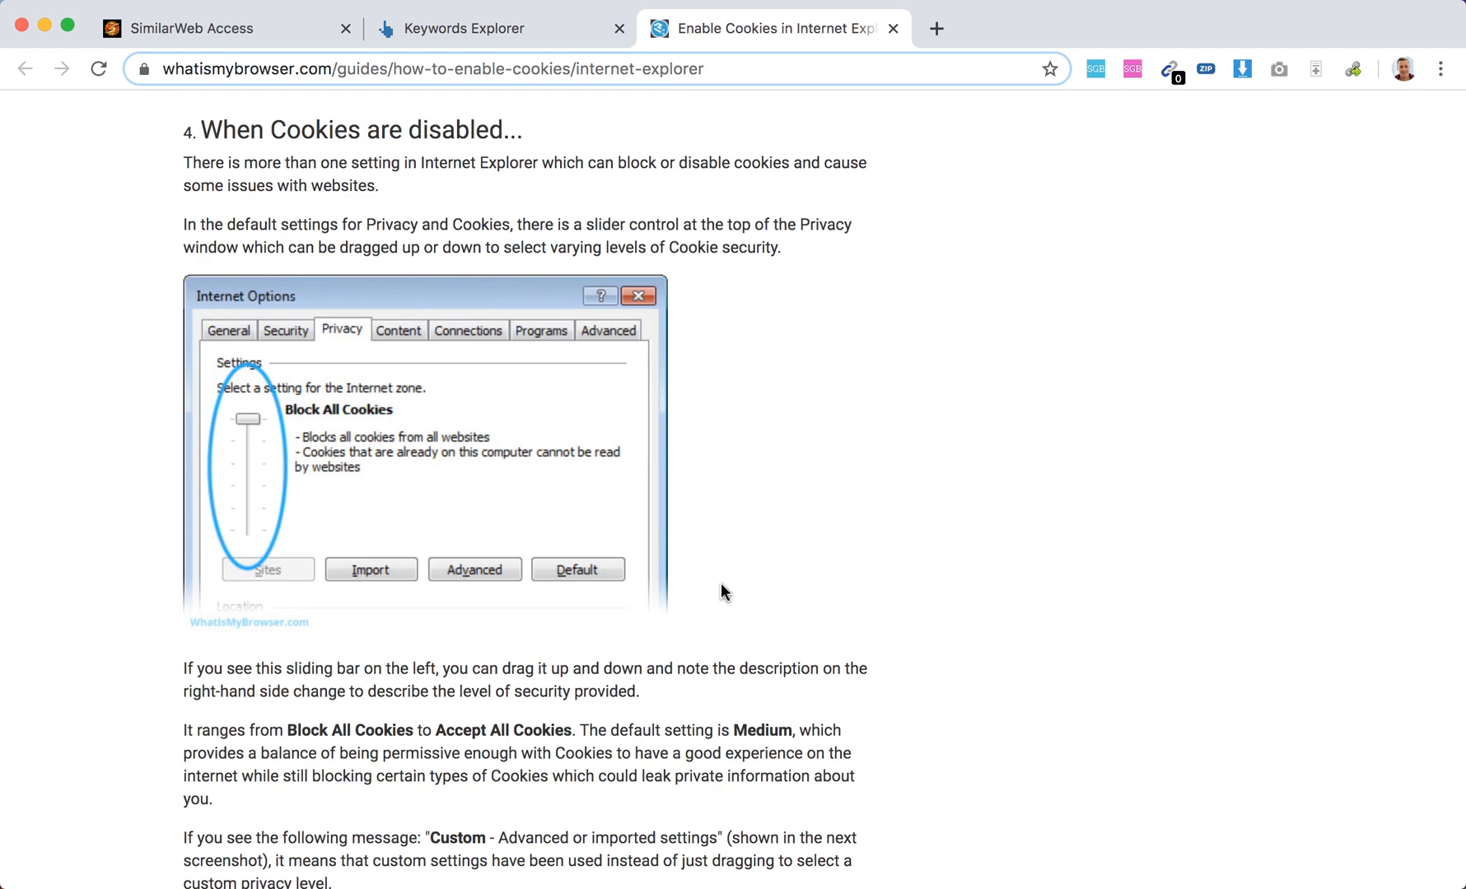
pyautogui.scroll(-1, 721, 591)
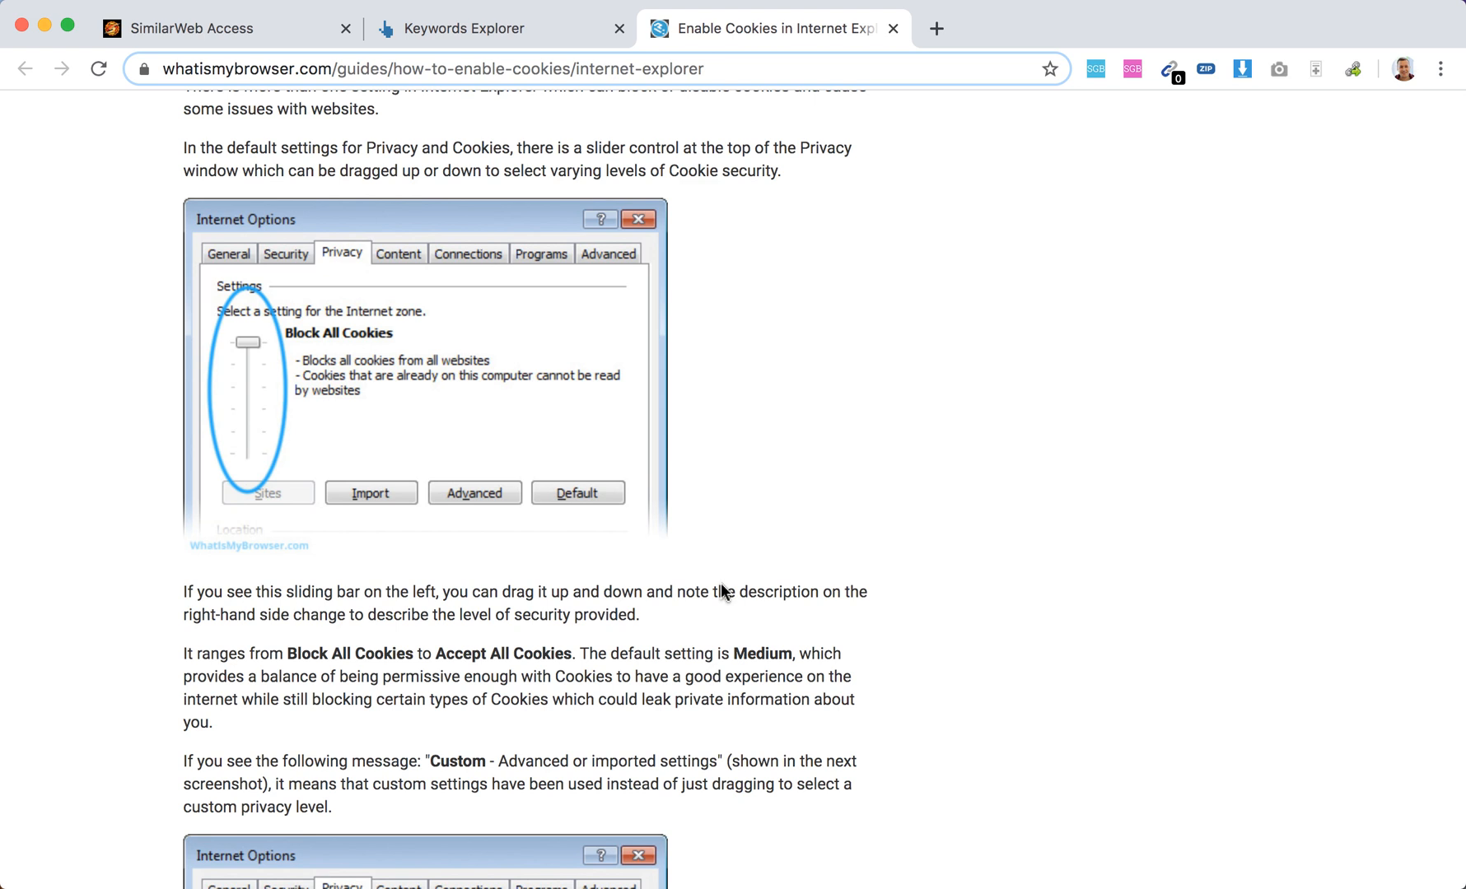
pyautogui.scroll(-1, 721, 591)
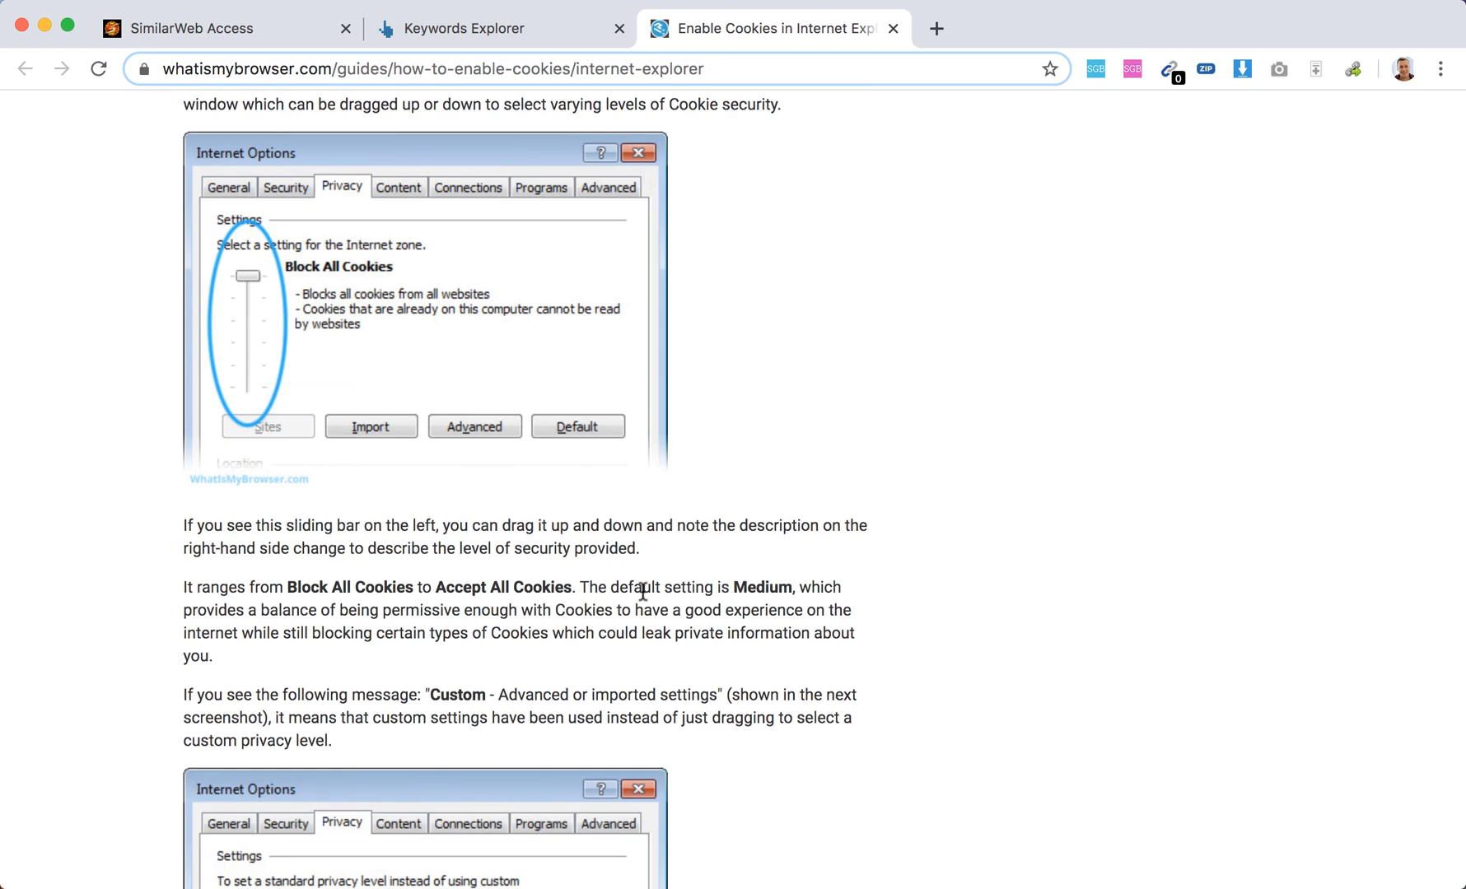
pyautogui.scroll(-1, 642, 591)
pyautogui.scroll(-1, 642, 591)
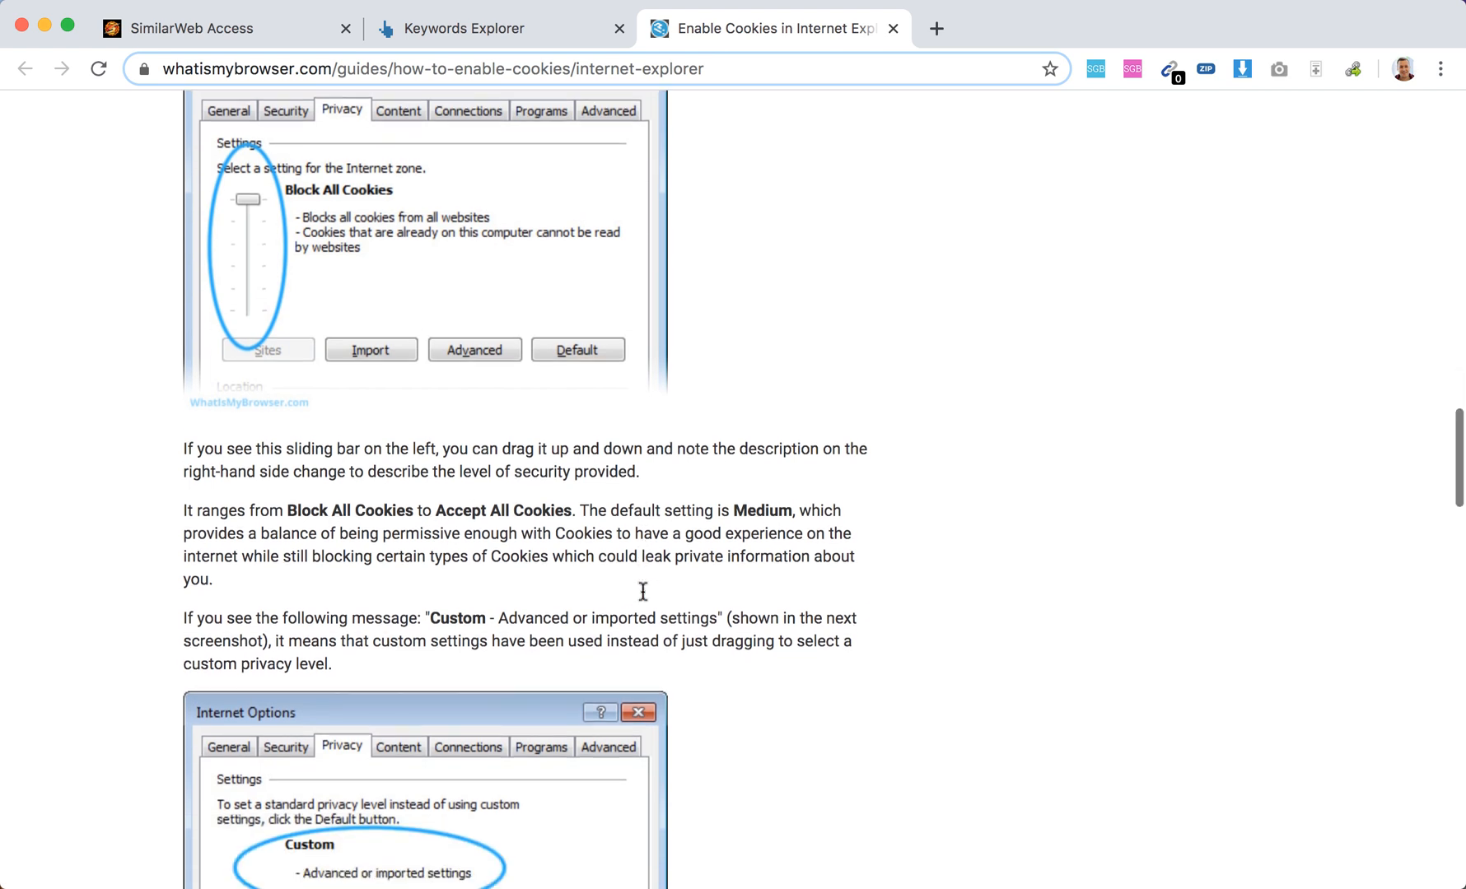
pyautogui.scroll(-2, 642, 593)
pyautogui.scroll(-1, 642, 593)
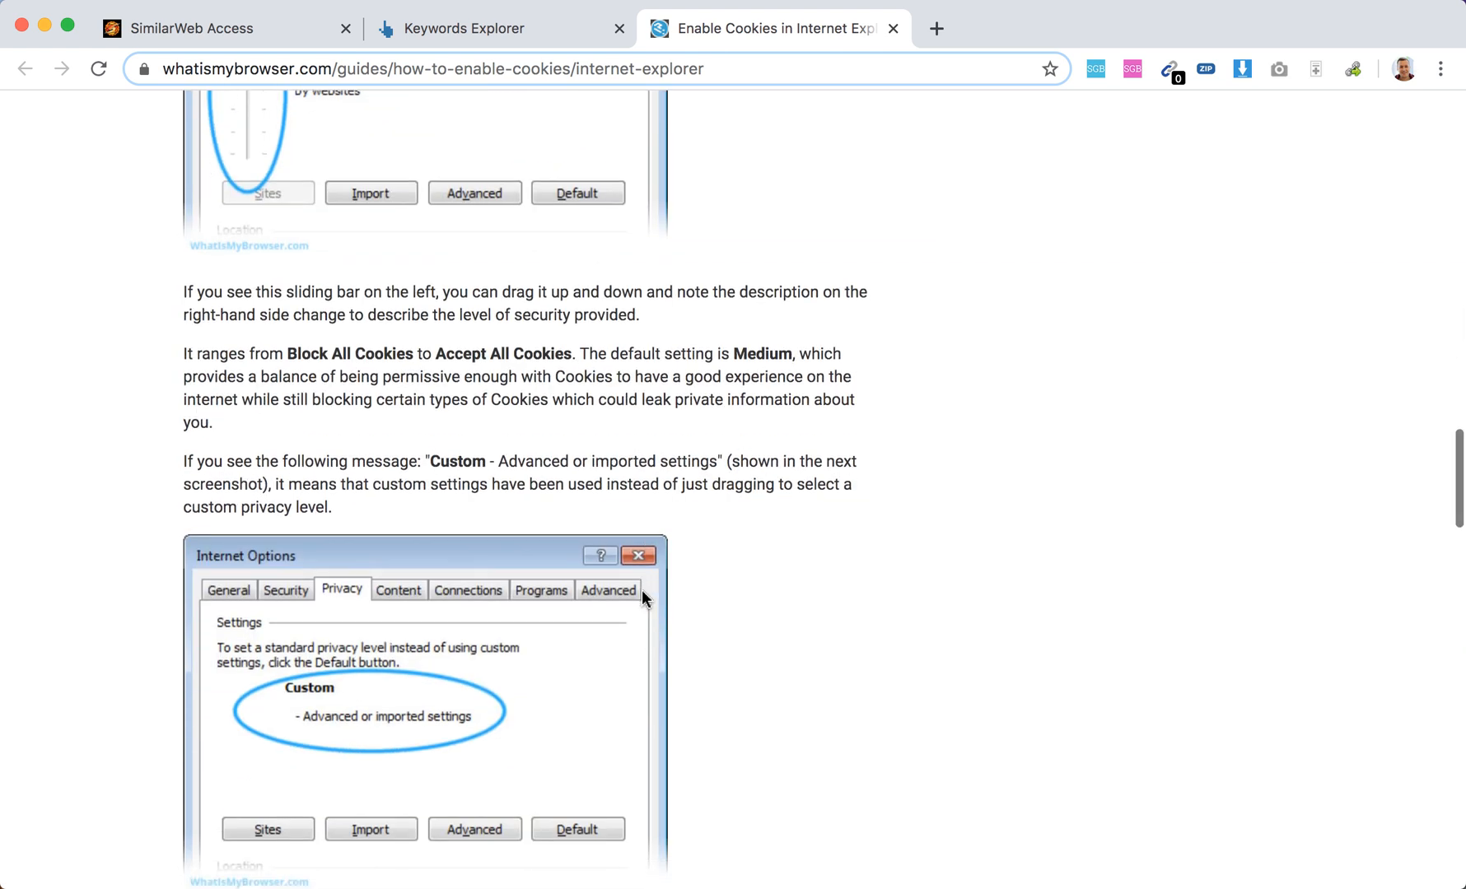
pyautogui.scroll(-2, 642, 591)
pyautogui.scroll(-2, 642, 590)
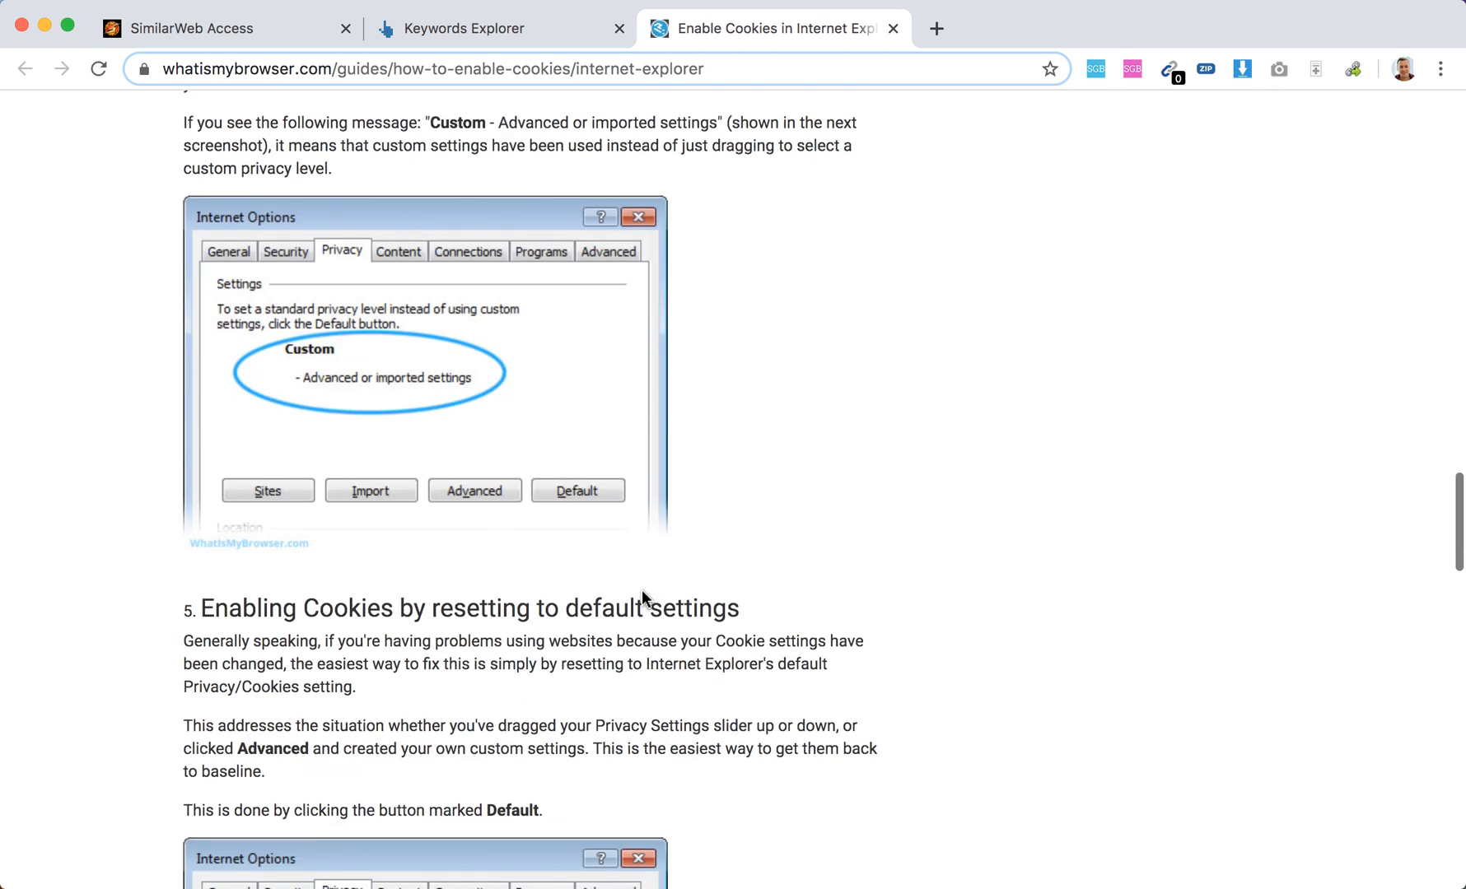
pyautogui.scroll(-2, 641, 590)
pyautogui.scroll(-2, 641, 591)
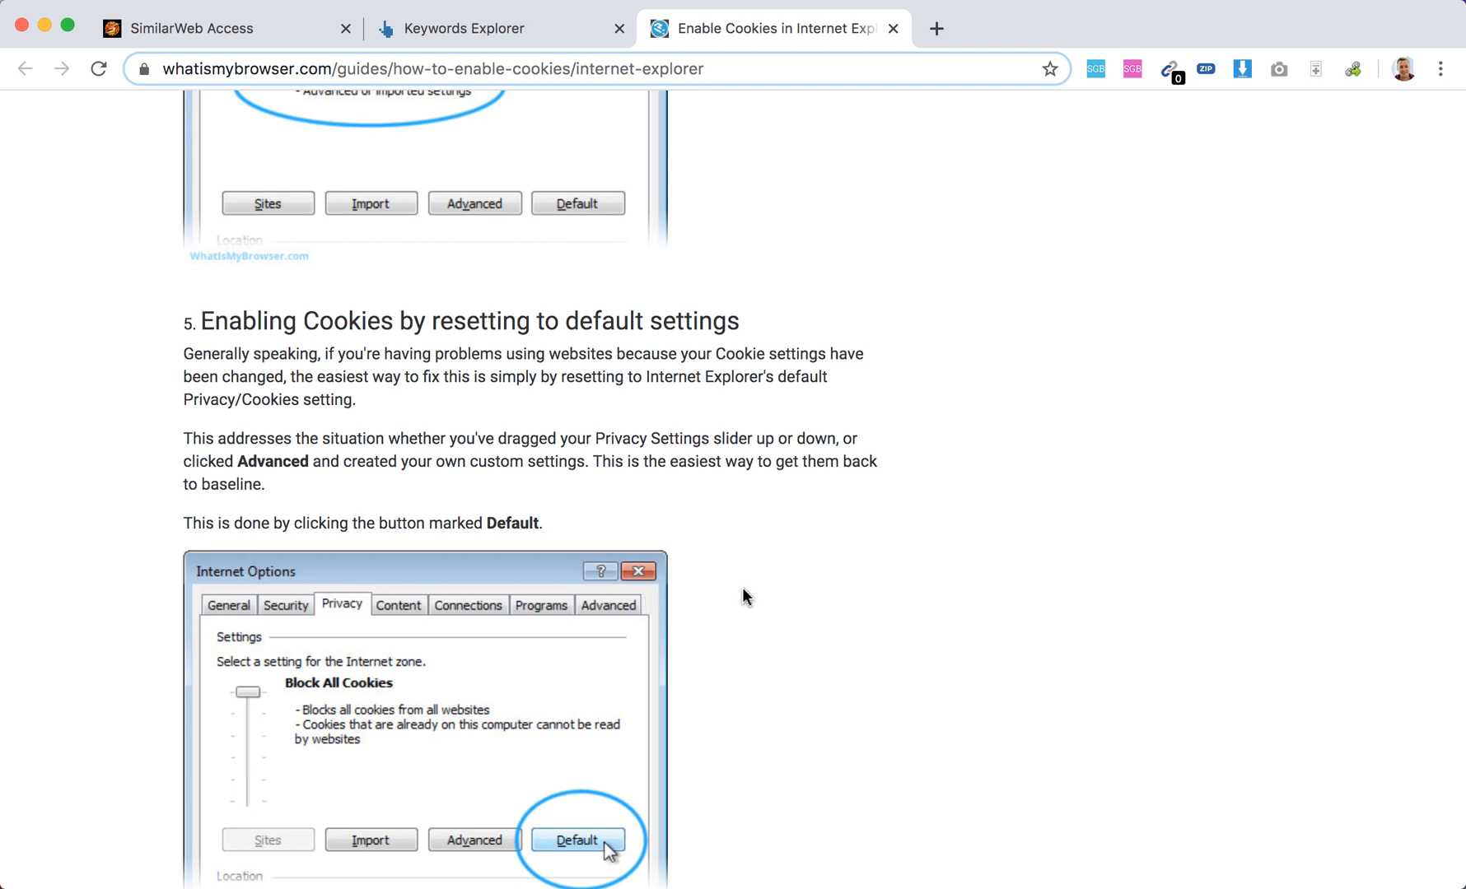
pyautogui.scroll(-1, 742, 588)
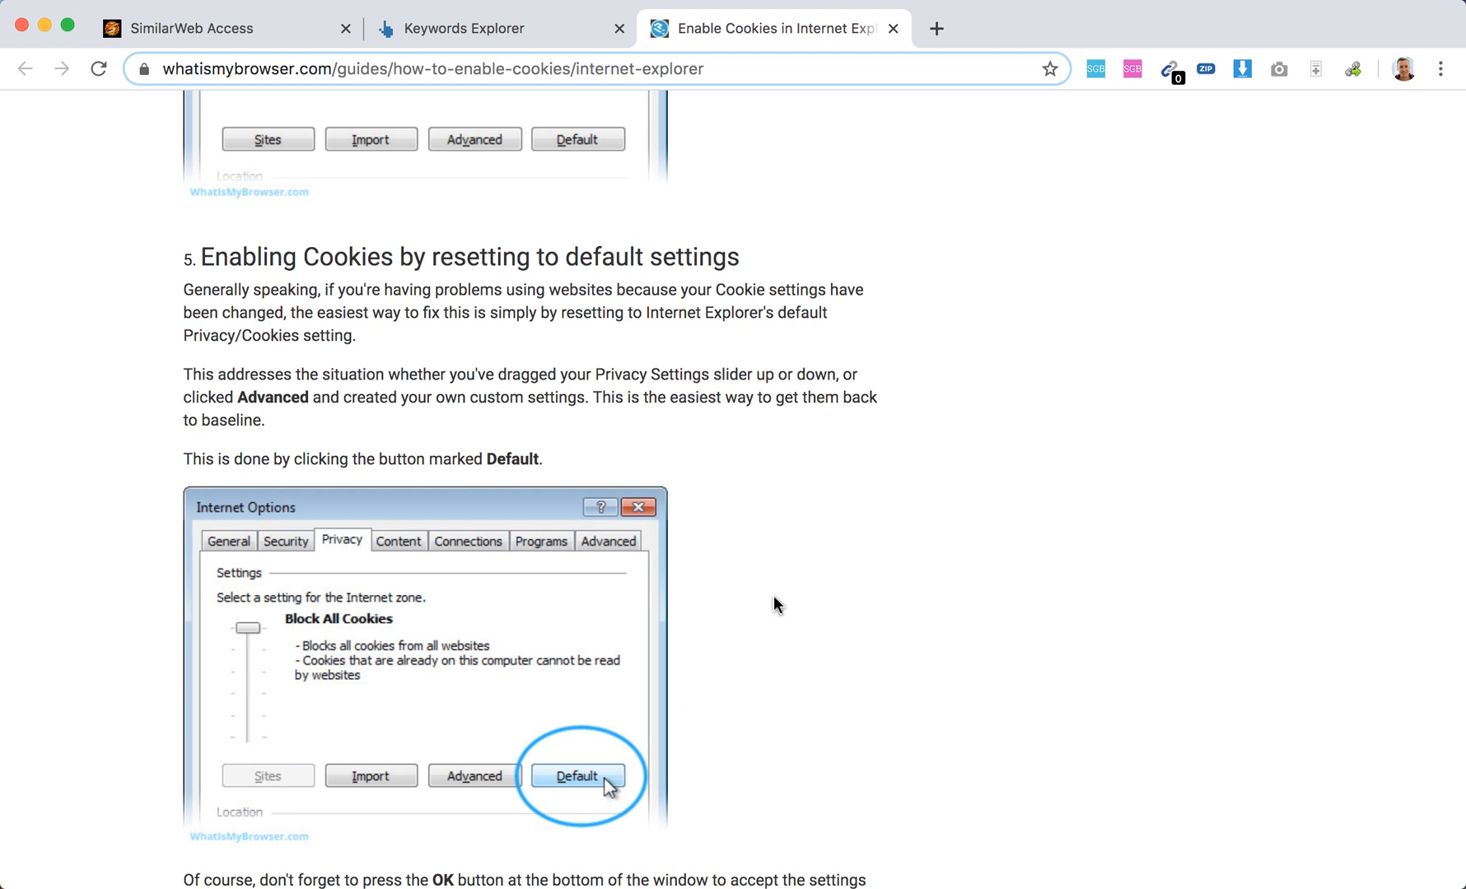
pyautogui.scroll(-1, 774, 603)
pyautogui.scroll(-1, 774, 603)
pyautogui.scroll(-2, 774, 604)
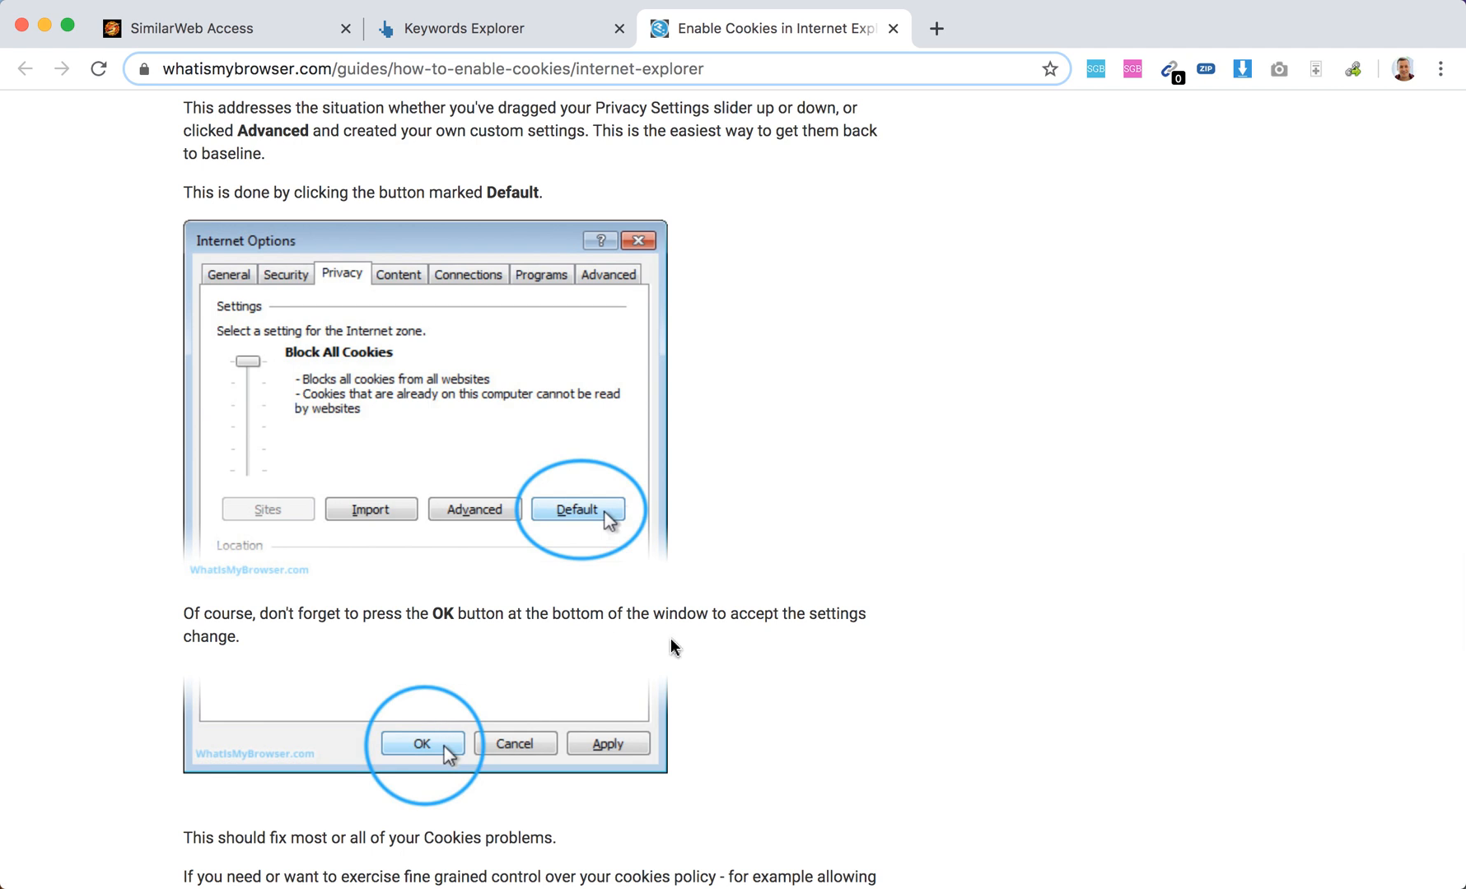
pyautogui.scroll(-1, 785, 638)
pyautogui.scroll(-1, 783, 637)
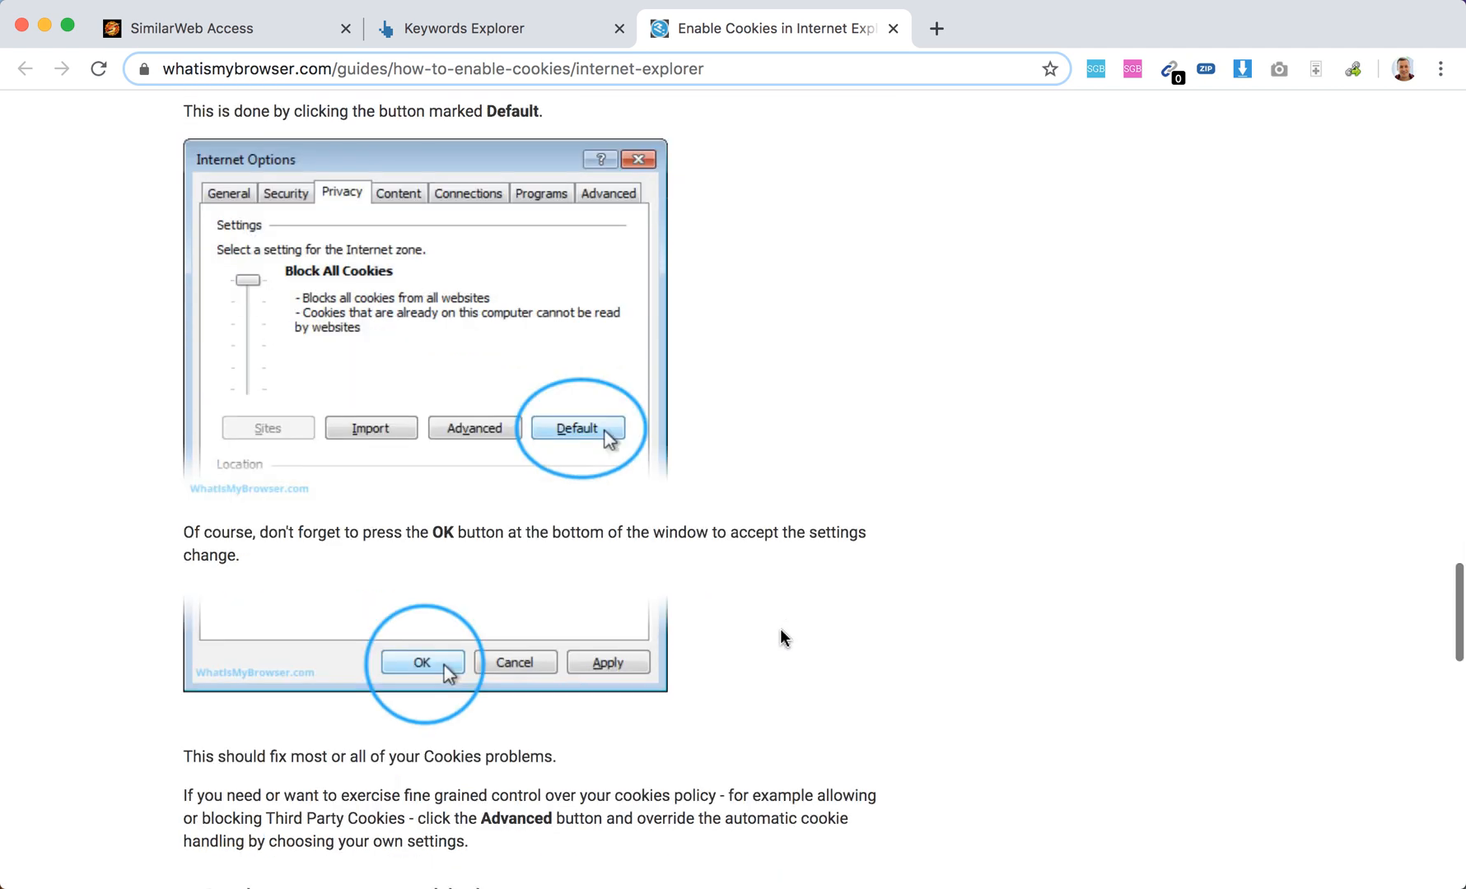